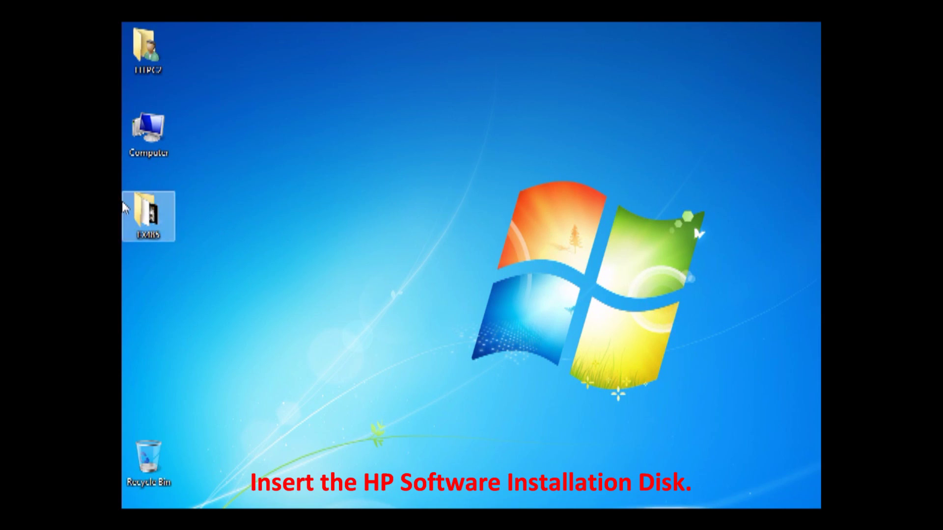
# Step: From Computer, open AutoPlay for the HP client CD in the DVD RW drive, then close Explorer
pyautogui.click(145, 139)
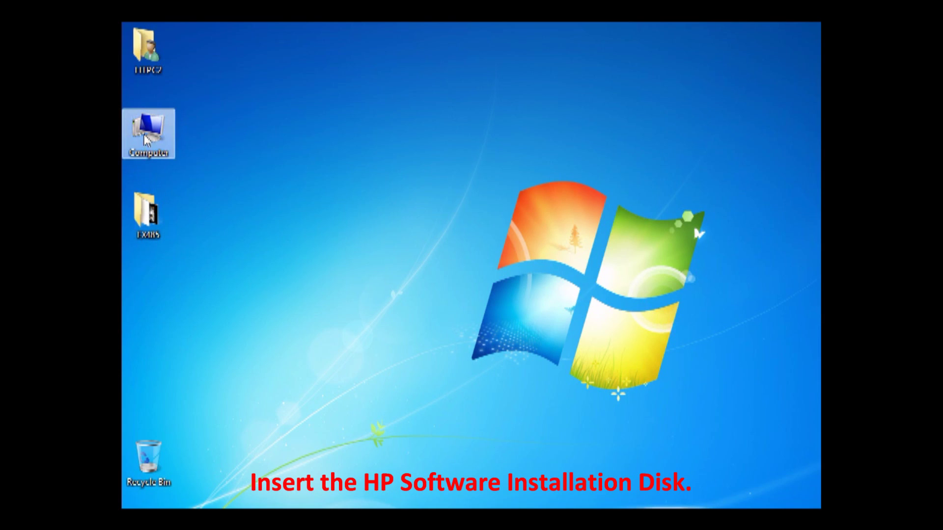
pyautogui.doubleClick(147, 139)
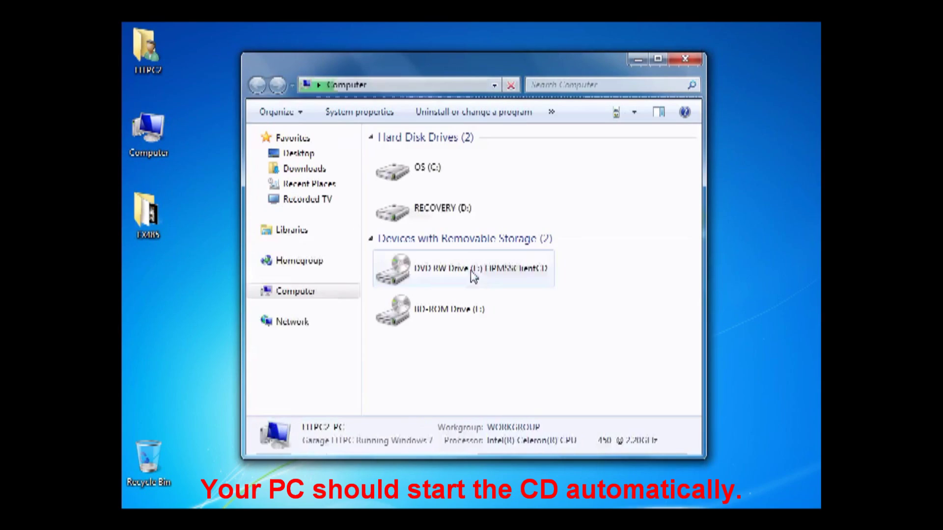
pyautogui.doubleClick(446, 269)
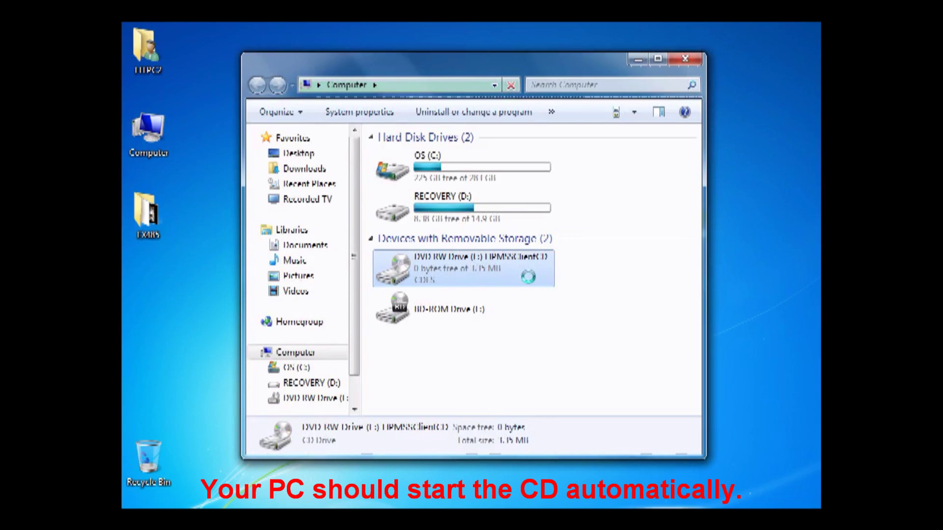
pyautogui.rightClick(443, 269)
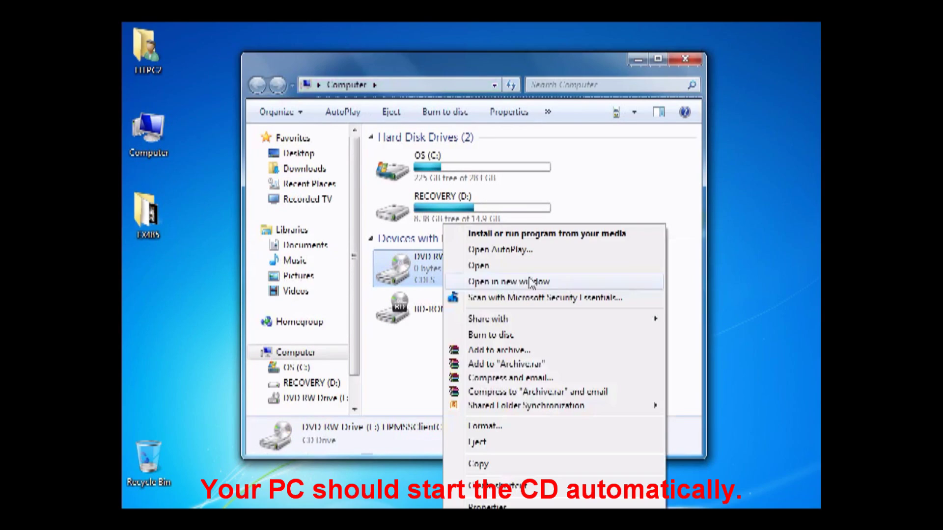
pyautogui.click(532, 252)
pyautogui.click(685, 59)
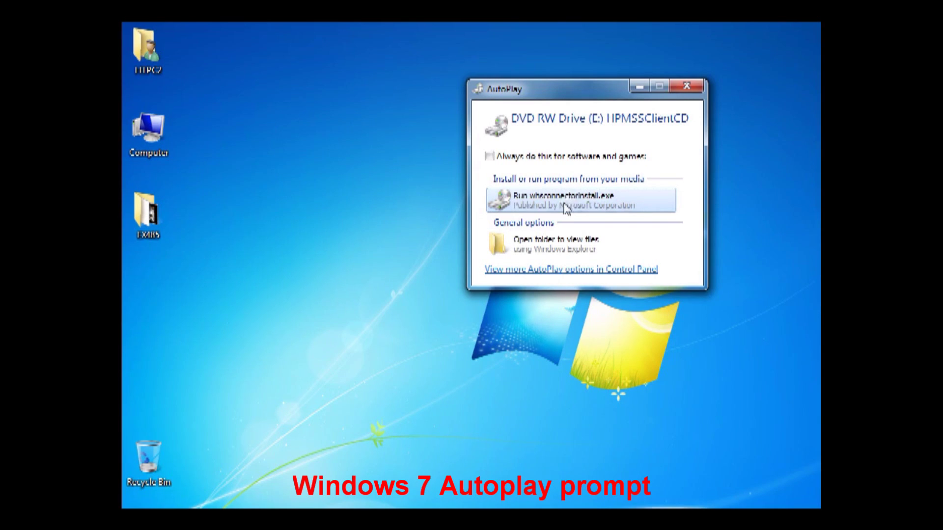
# Step: Run WHSConnectorInstall.exe, select HPSERVER as the home server, and advance to the License Agreement page
pyautogui.click(570, 198)
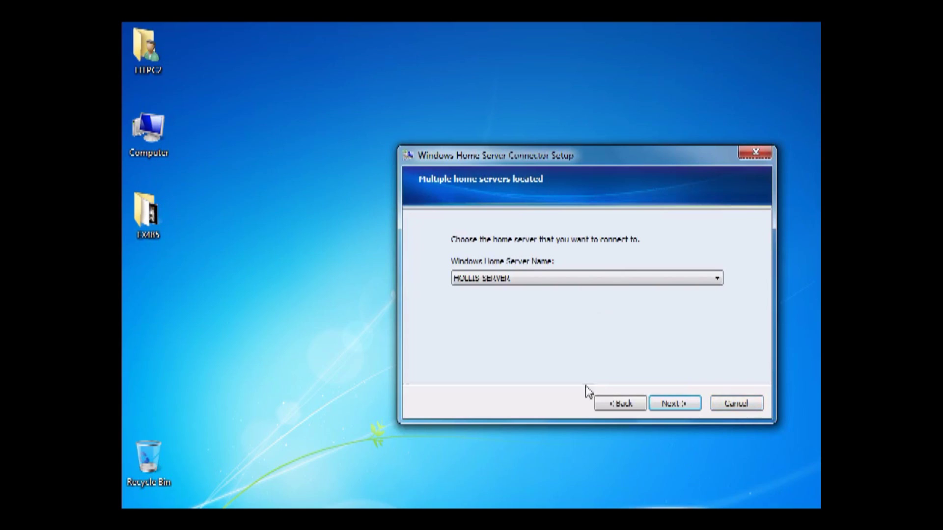
pyautogui.click(562, 279)
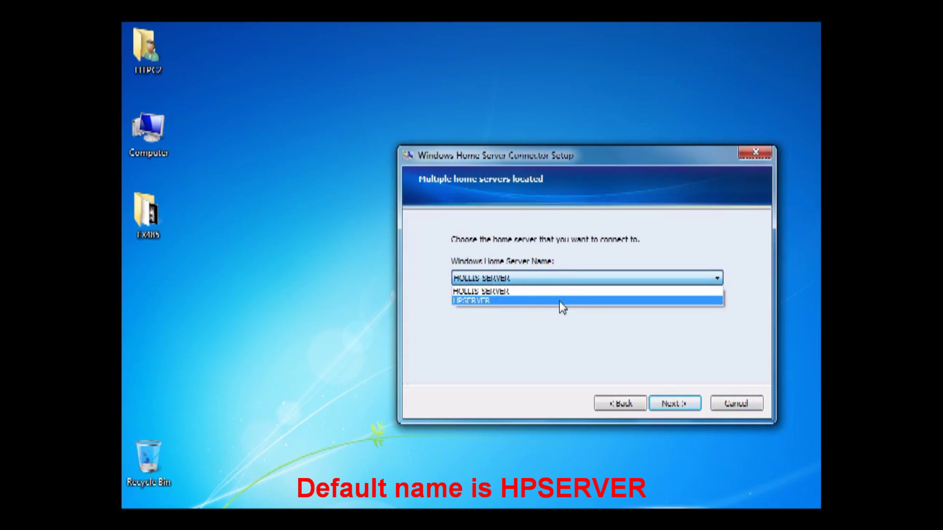
pyautogui.click(562, 301)
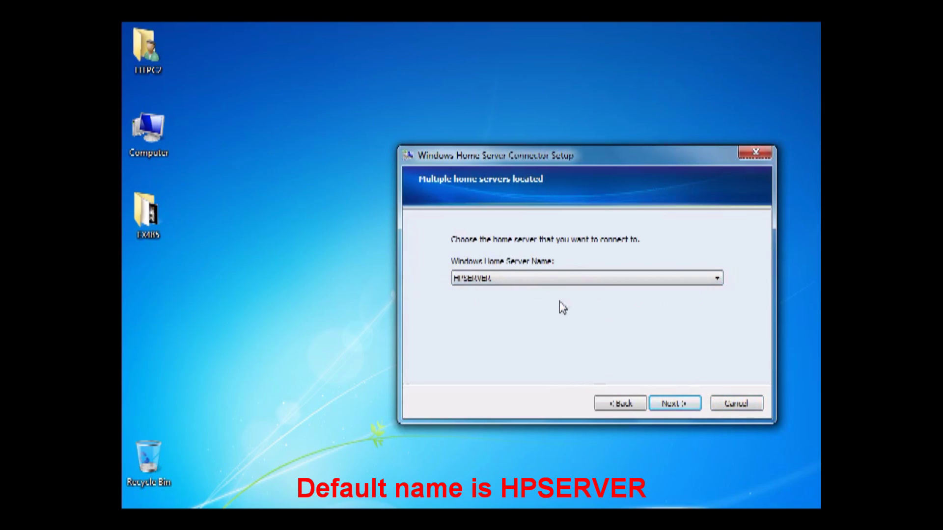
pyautogui.click(674, 404)
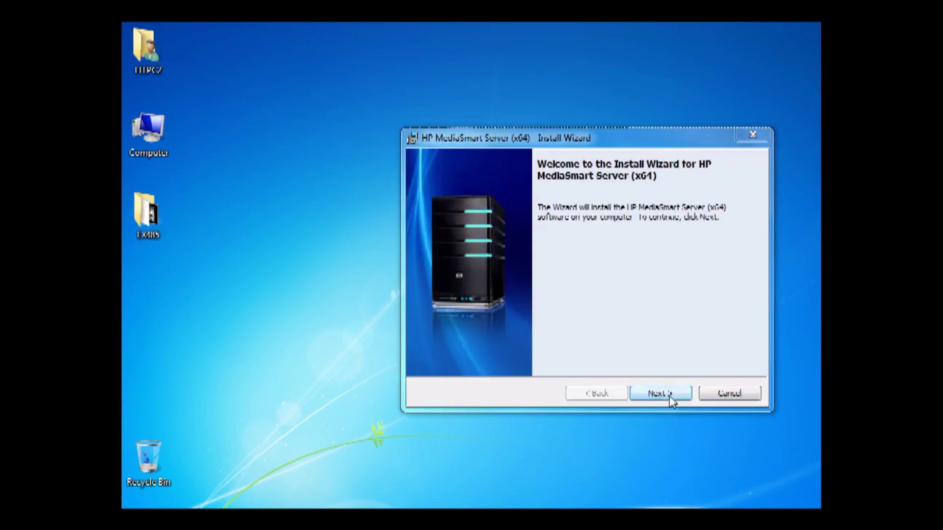
pyautogui.click(669, 396)
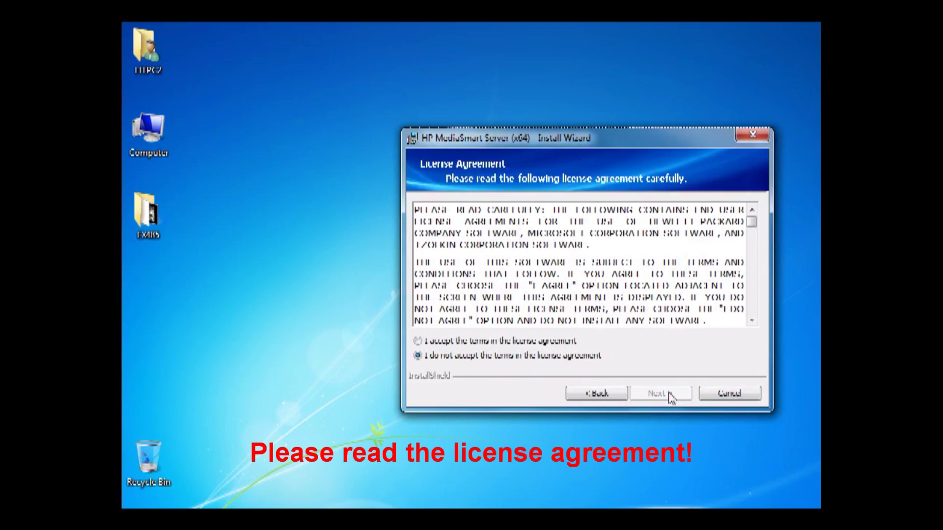
# Step: Accept the HP MediaSmart Server license terms and start the installation
pyautogui.click(511, 341)
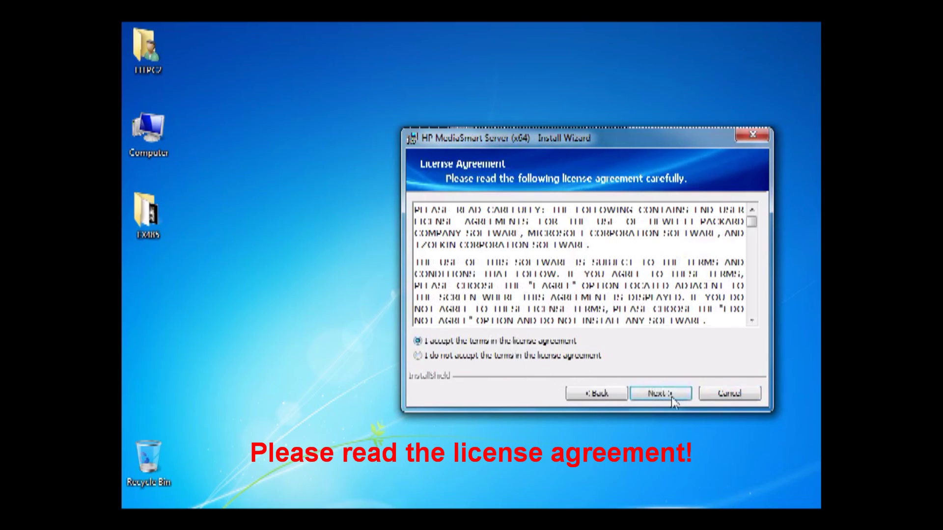
pyautogui.click(671, 394)
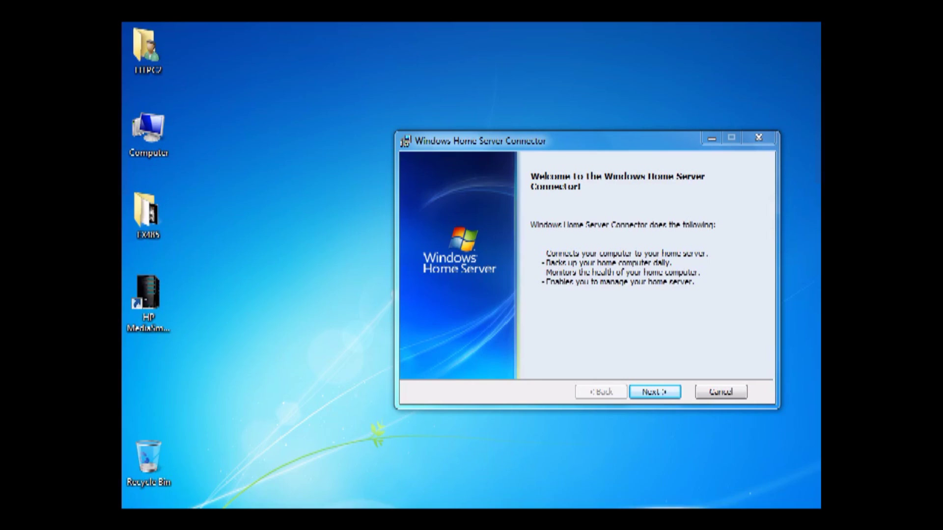
# Step: Install the connector with 'Let me download and install the updates myself' and wake-up for backups kept on
pyautogui.click(658, 394)
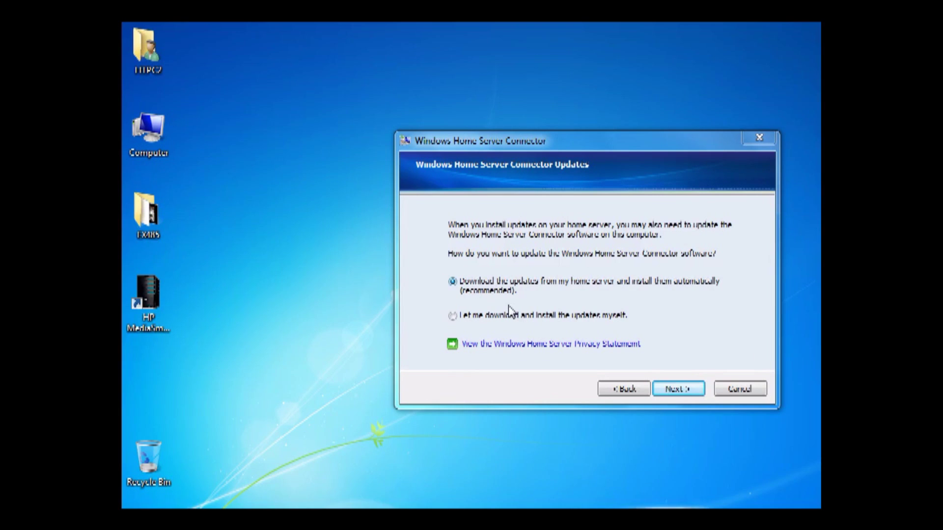
pyautogui.click(485, 320)
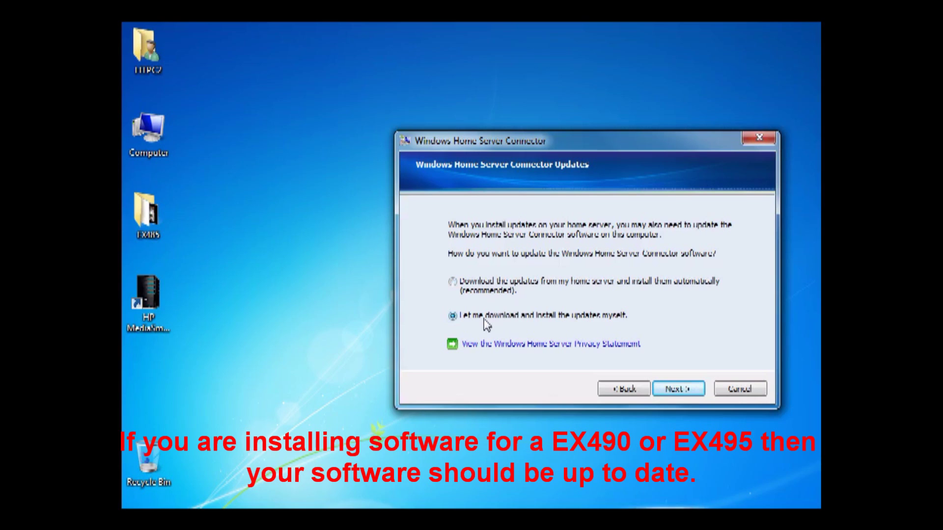
pyautogui.click(691, 391)
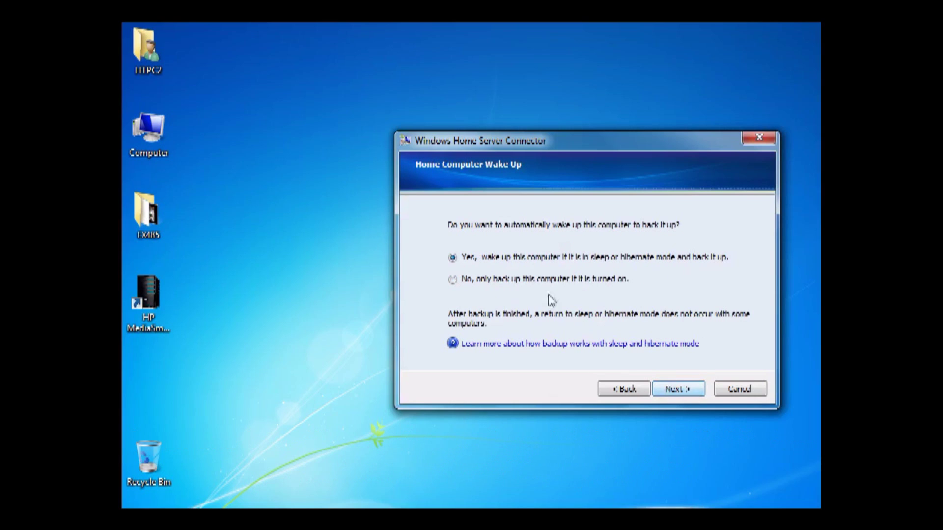
pyautogui.click(692, 389)
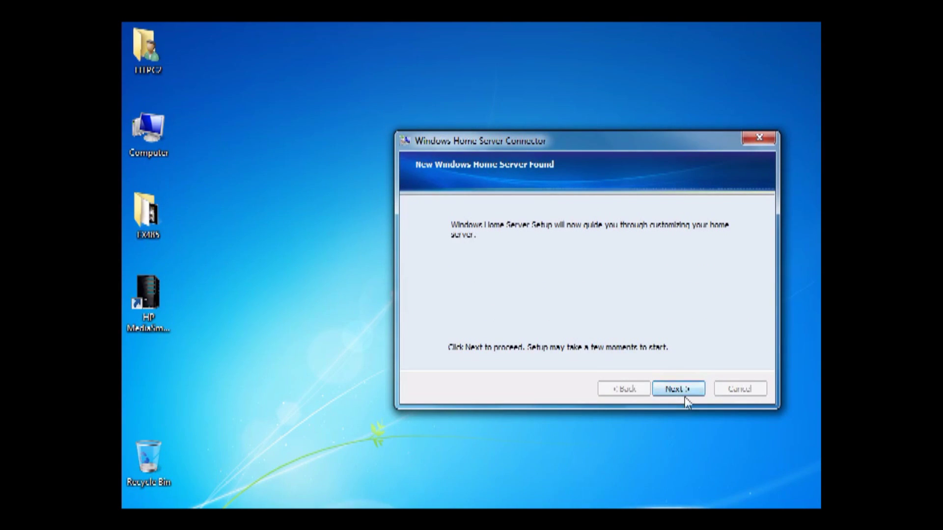
# Step: Launch Windows Home Server Setup full-screen, start it, and keep HPSERVER as the server name
pyautogui.click(678, 391)
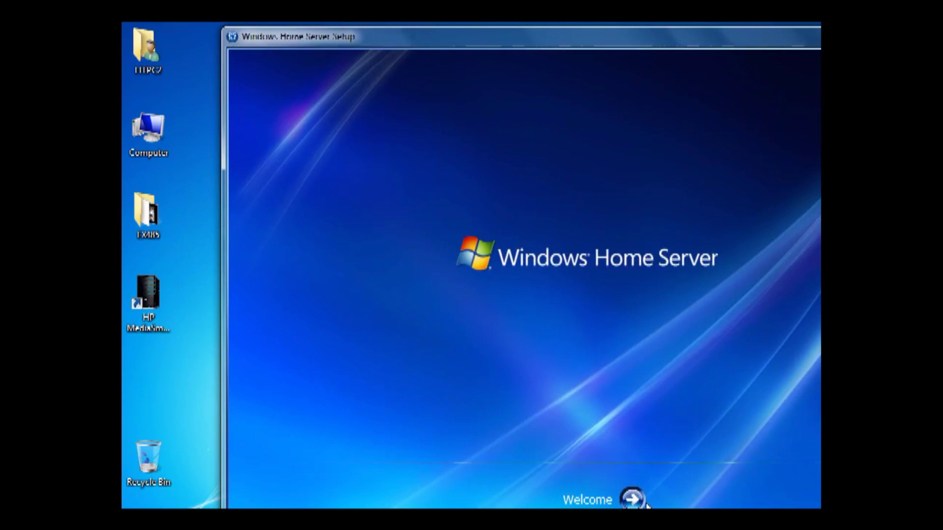
pyautogui.moveTo(658, 35); pyautogui.dragTo(539, 33)
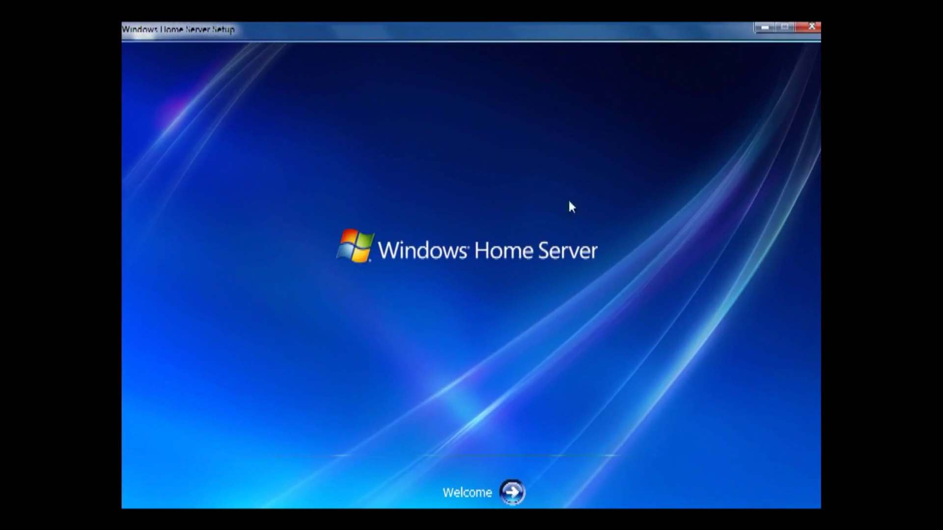
pyautogui.click(512, 492)
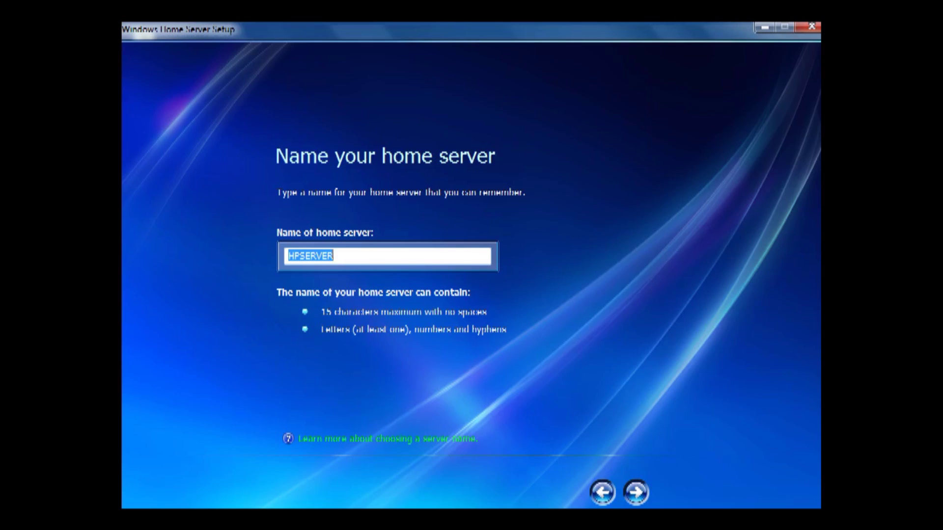
pyautogui.click(636, 493)
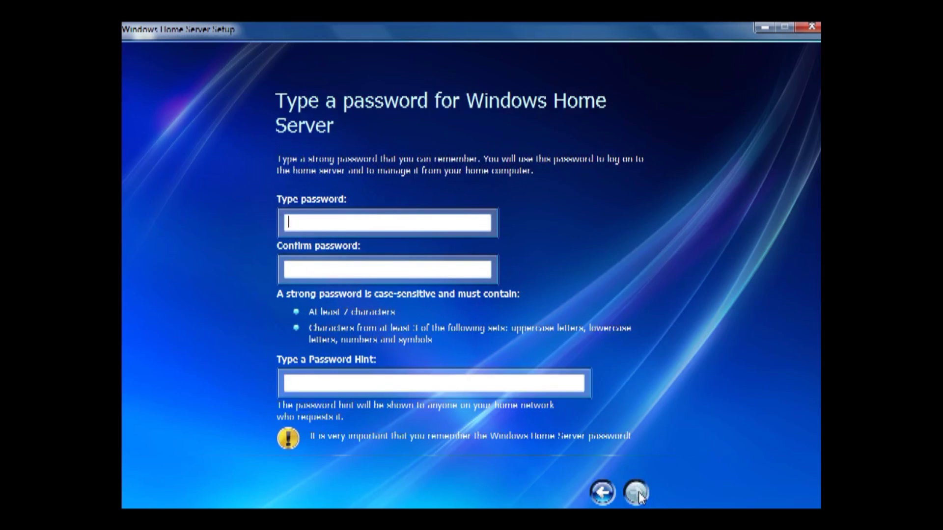
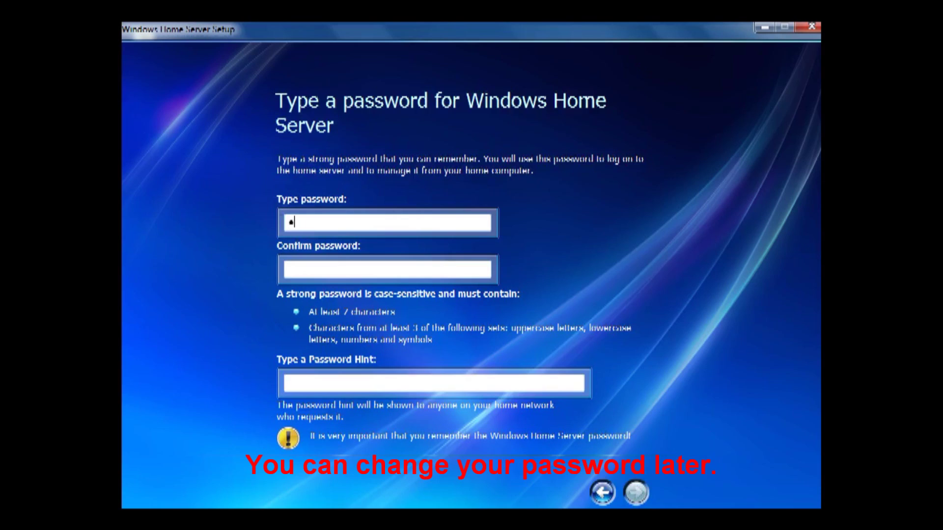
# Step: Enter and confirm the server password, add the hint 'Security', and continue
pyautogui.press('BackSpace')
pyautogui.press('BackSpace')
pyautogui.press('Tab')
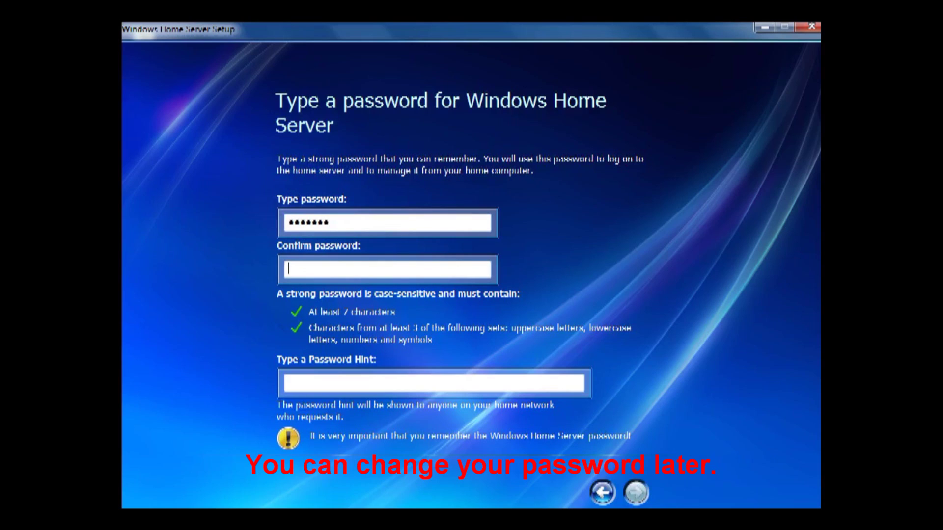
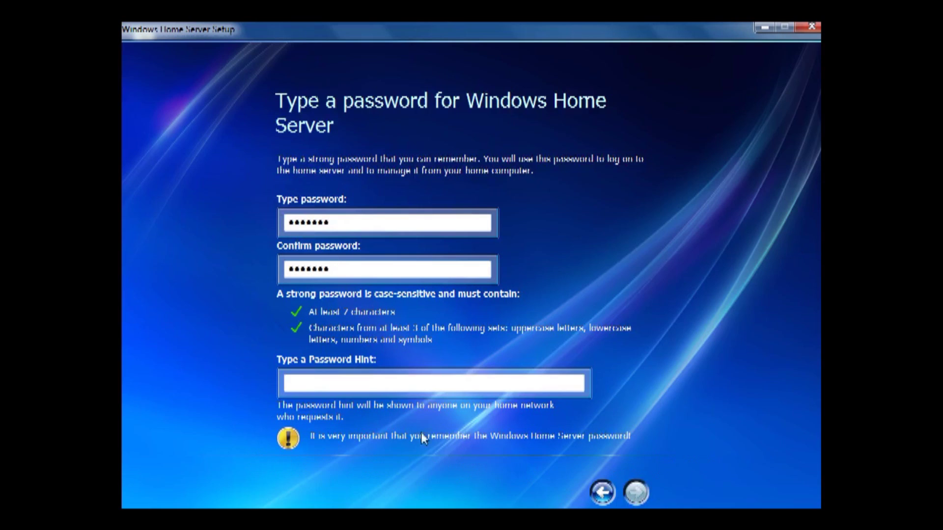
pyautogui.click(310, 381)
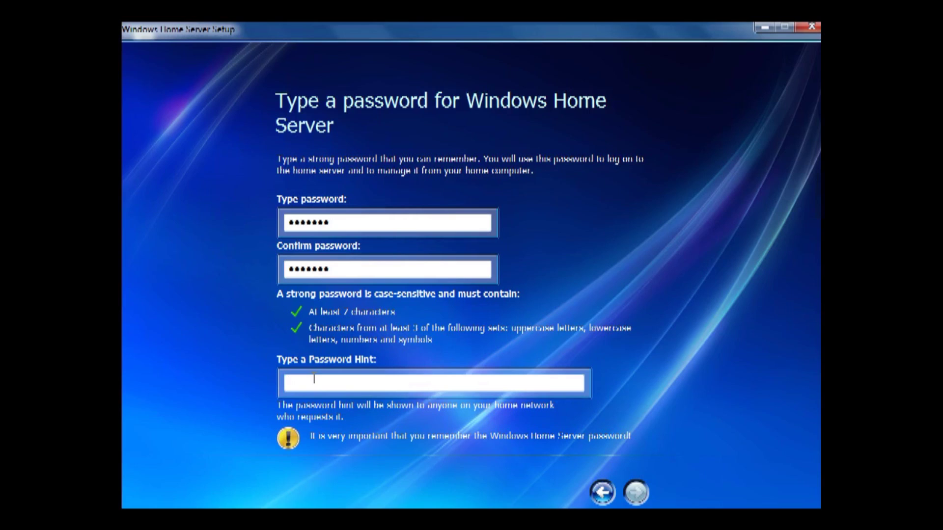
pyautogui.write('Sec')
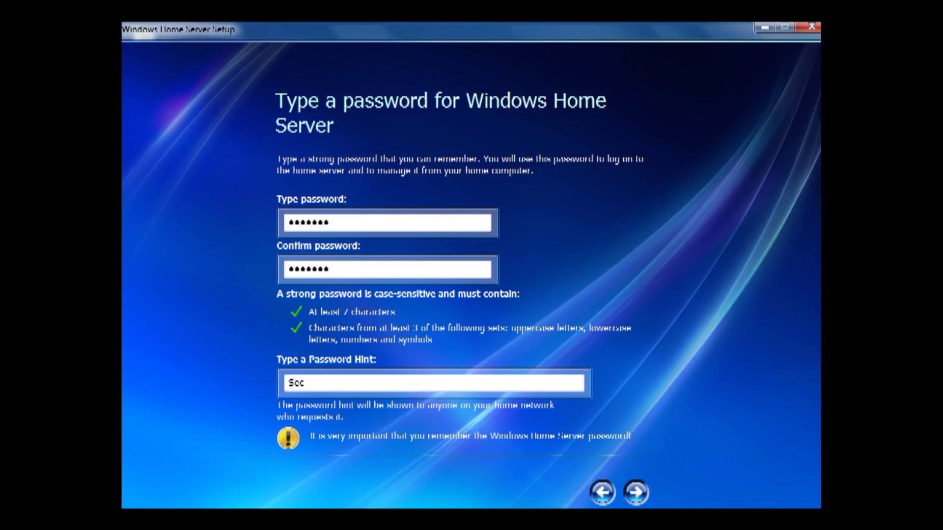
pyautogui.write('urity')
pyautogui.click(644, 496)
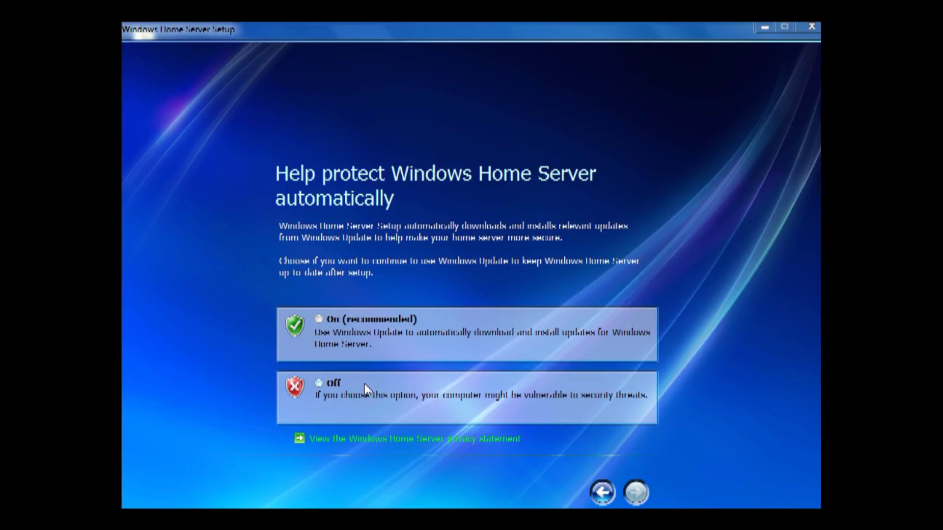
# Step: Set Windows Update to Off, join CEIP with Yes, and turn Error Reporting to Yes
pyautogui.click(319, 383)
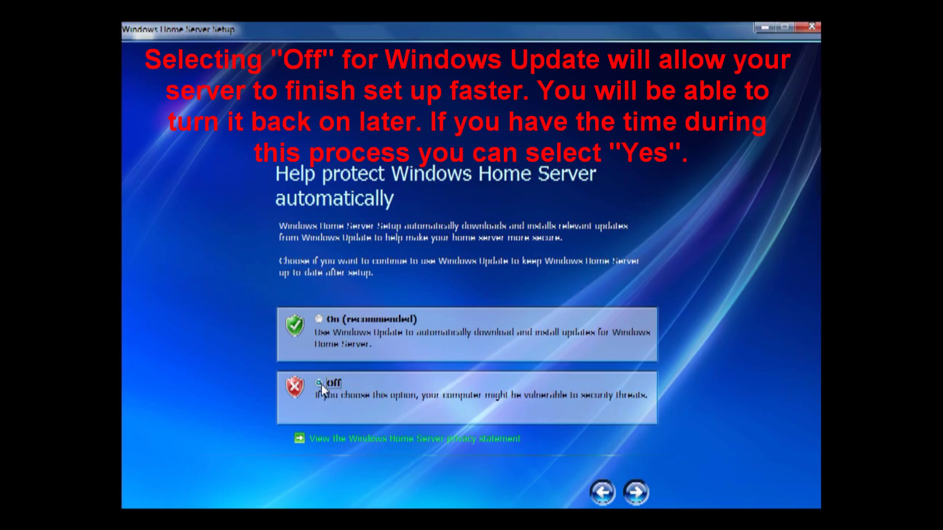
pyautogui.click(636, 492)
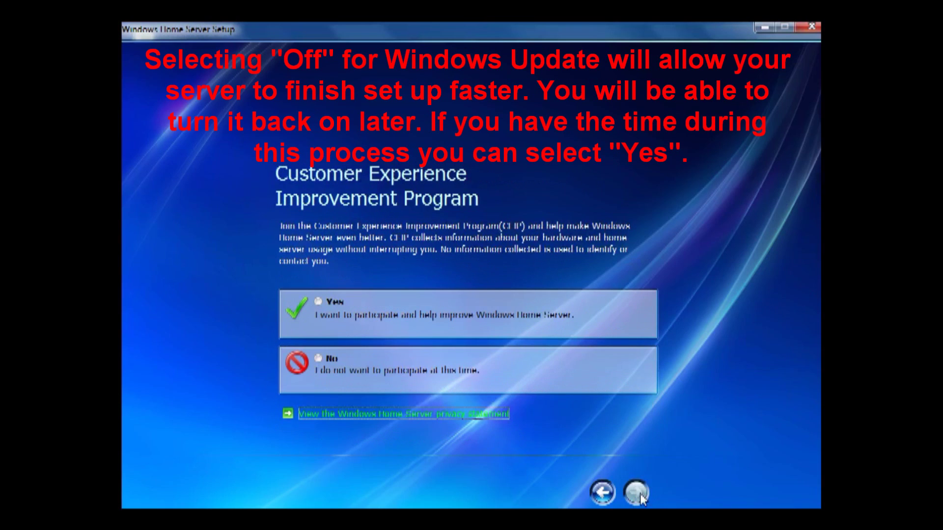
pyautogui.click(319, 301)
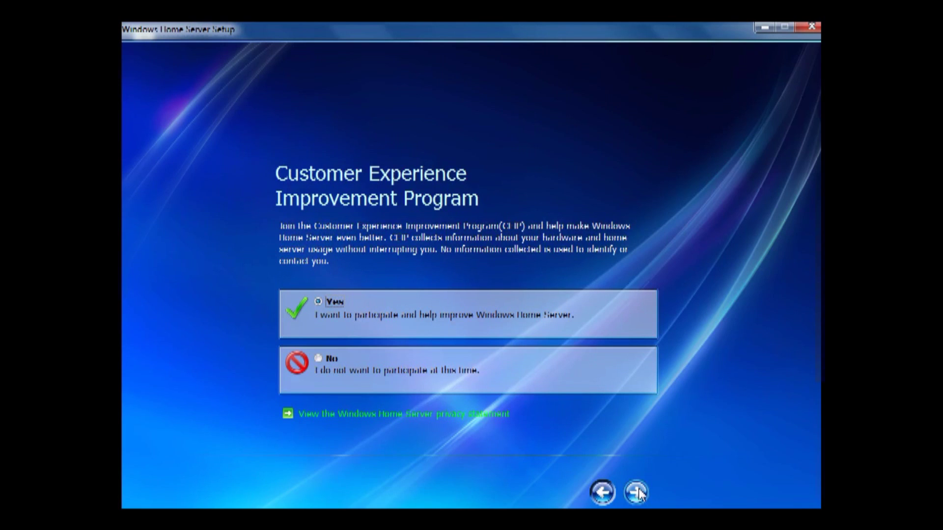
pyautogui.click(638, 492)
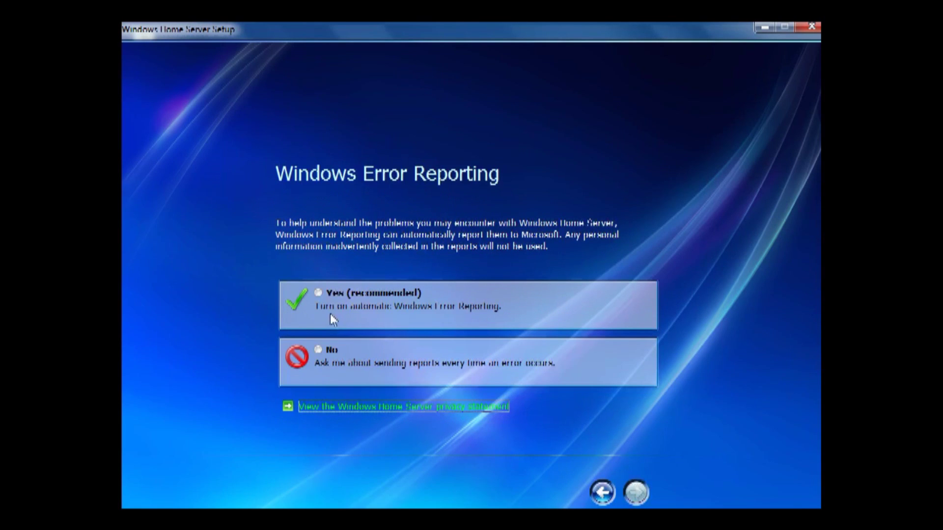
pyautogui.click(322, 295)
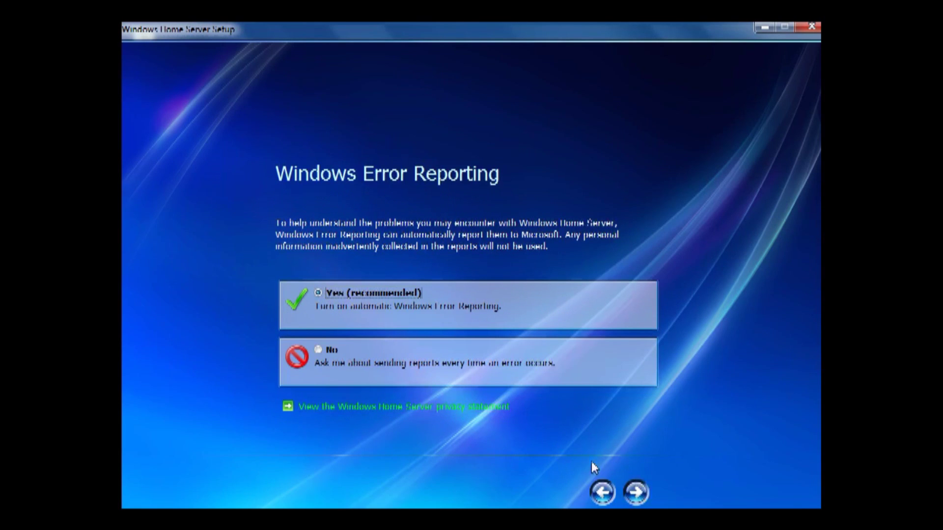
pyautogui.click(637, 492)
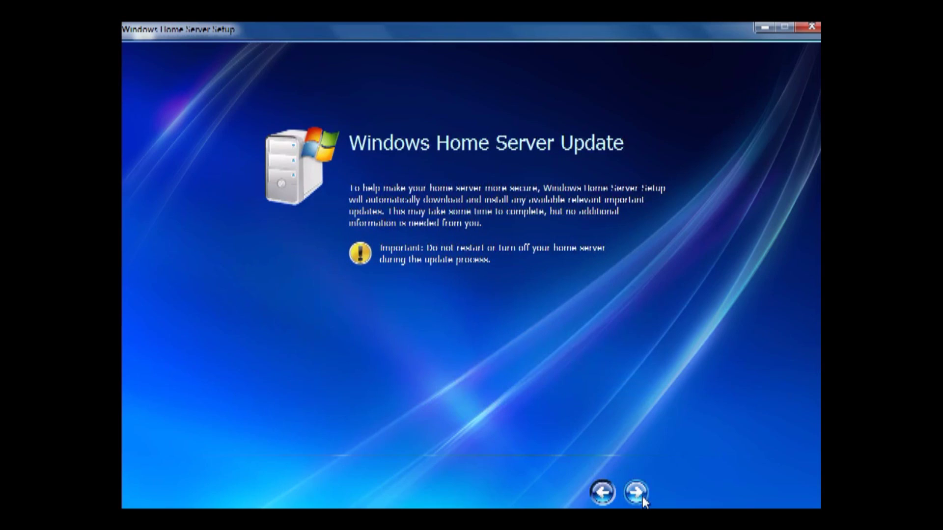
# Step: Start installing the Windows Home Server updates from the update page
pyautogui.click(640, 495)
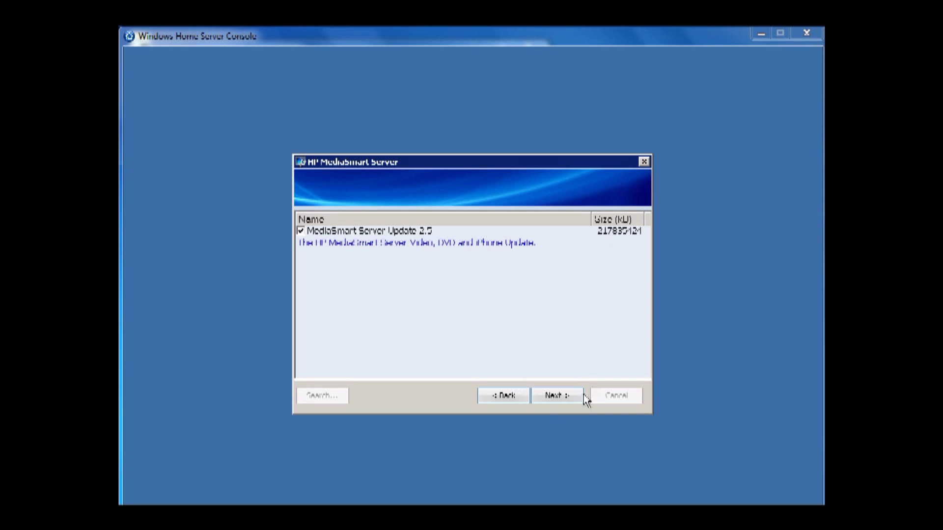
# Step: Proceed with the checked MediaSmart Server Update 2.5 to download and launch its installer
pyautogui.click(565, 396)
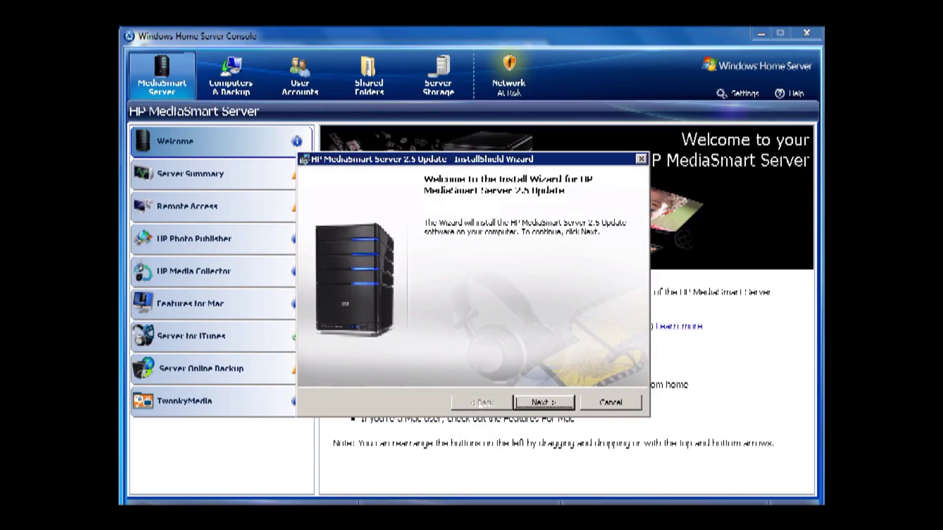
# Step: Run the HP MediaSmart Server 2.5 Update InstallShield Wizard through Install and close it when completed
pyautogui.click(532, 404)
pyautogui.click(534, 406)
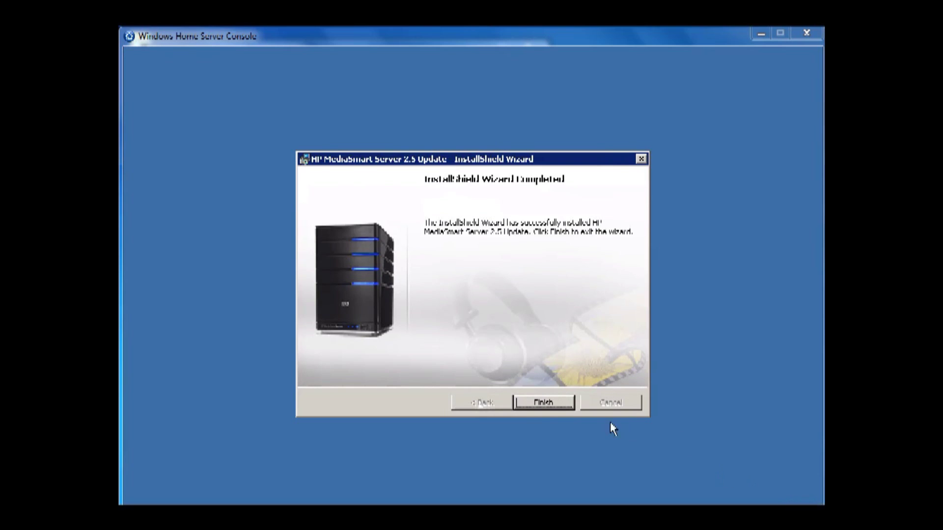
pyautogui.click(542, 402)
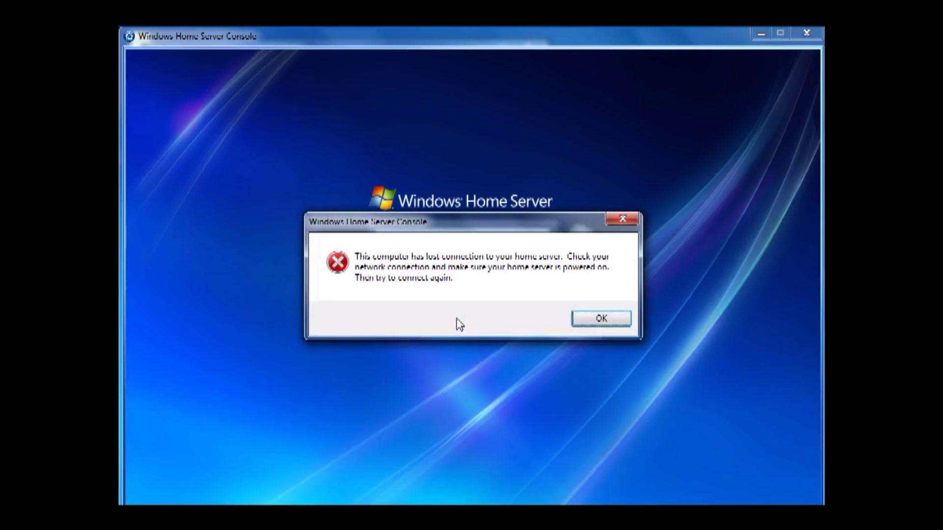
# Step: Dismiss the lost-connection error and sign back in with the server password
pyautogui.click(592, 321)
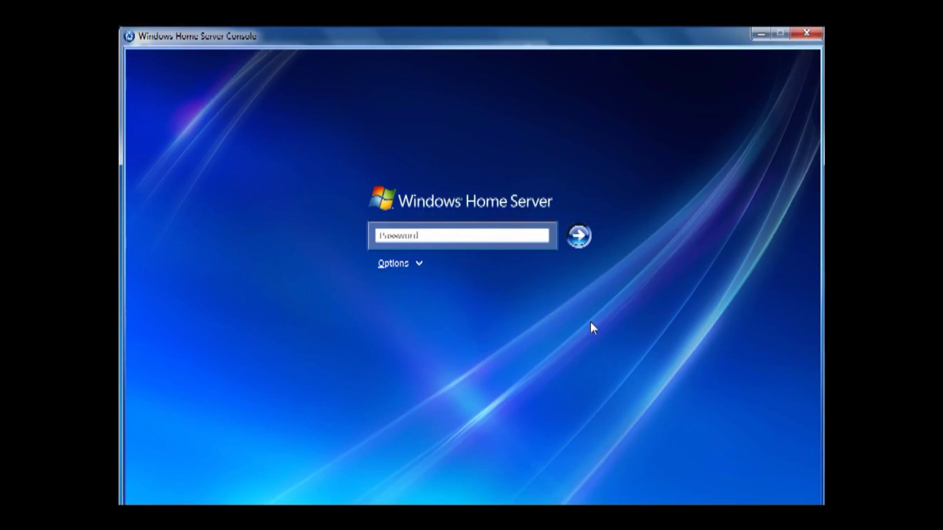
pyautogui.write('•••••••')
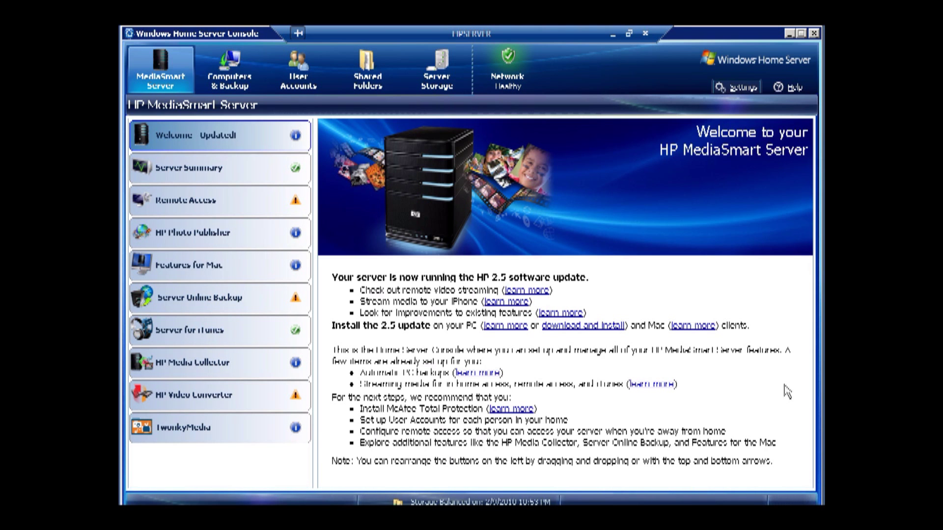
# Step: Set Windows Update to On in the General settings and apply the change
pyautogui.click(735, 87)
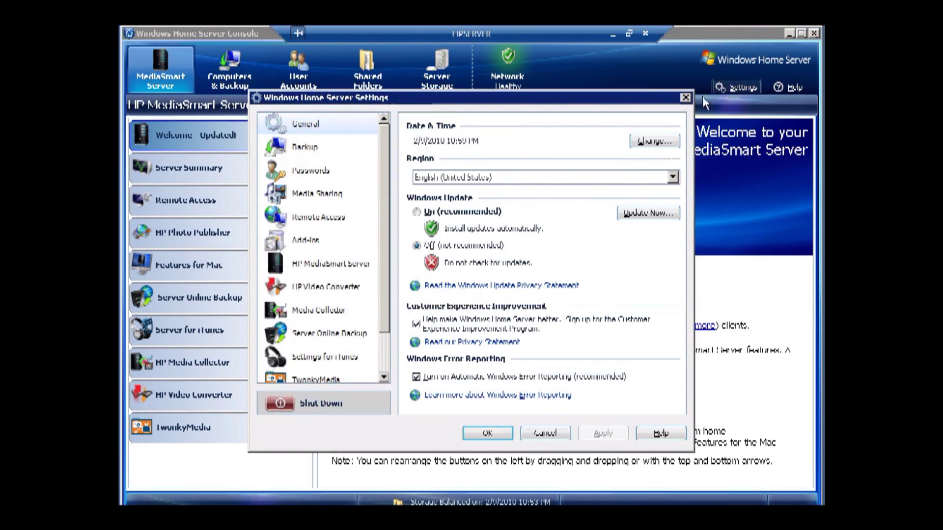
pyautogui.click(316, 128)
pyautogui.click(416, 211)
pyautogui.click(587, 436)
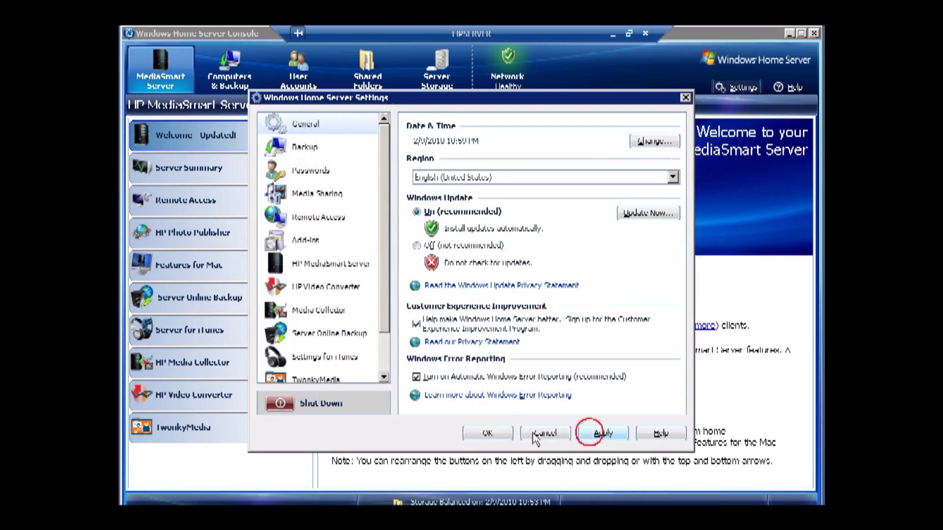
# Step: Check the server's version information under Resources, then cancel out of Settings
pyautogui.click(384, 366)
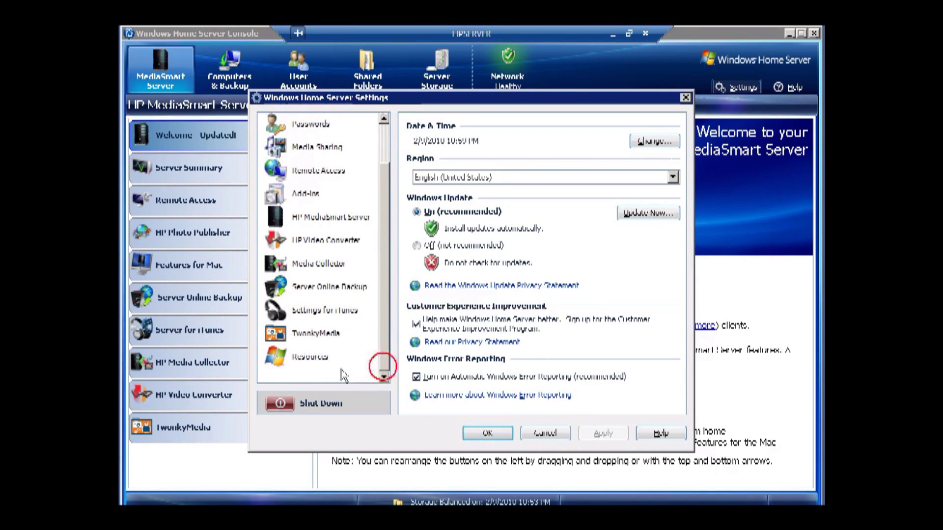
pyautogui.click(312, 358)
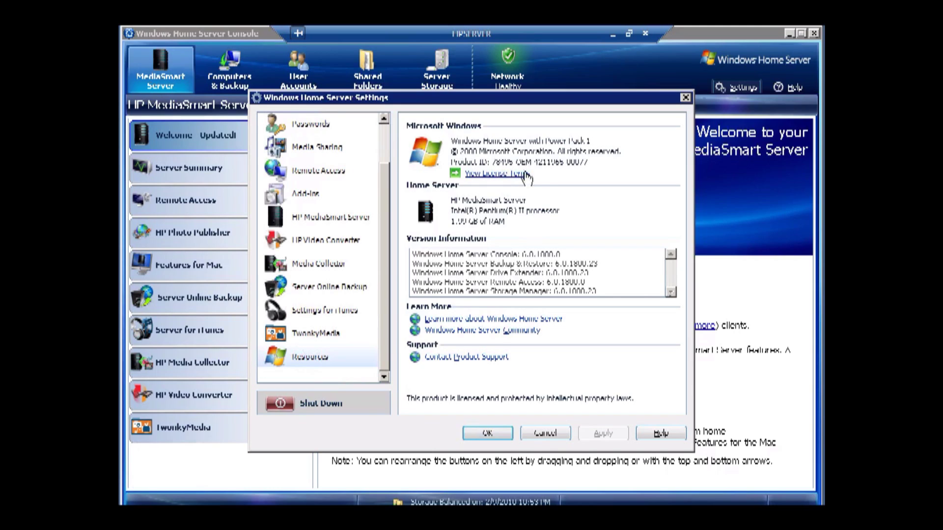
pyautogui.click(545, 433)
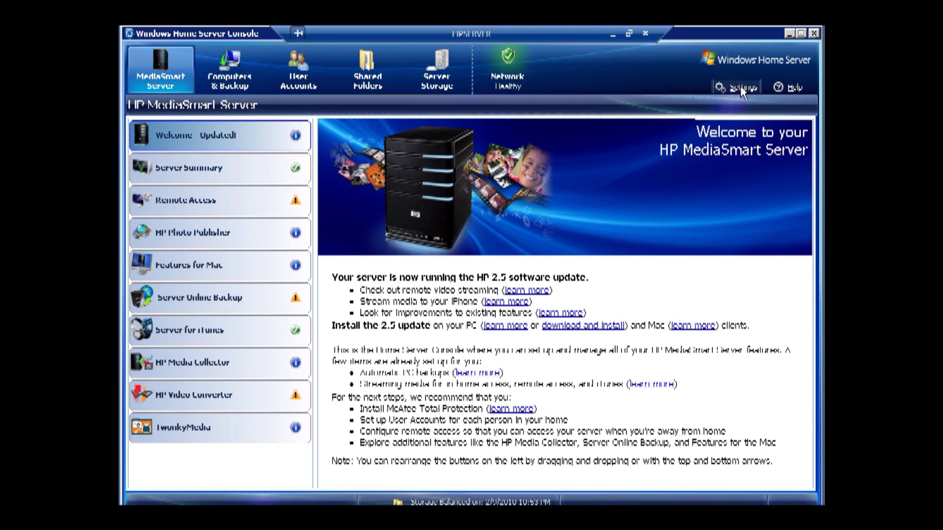
pyautogui.click(742, 89)
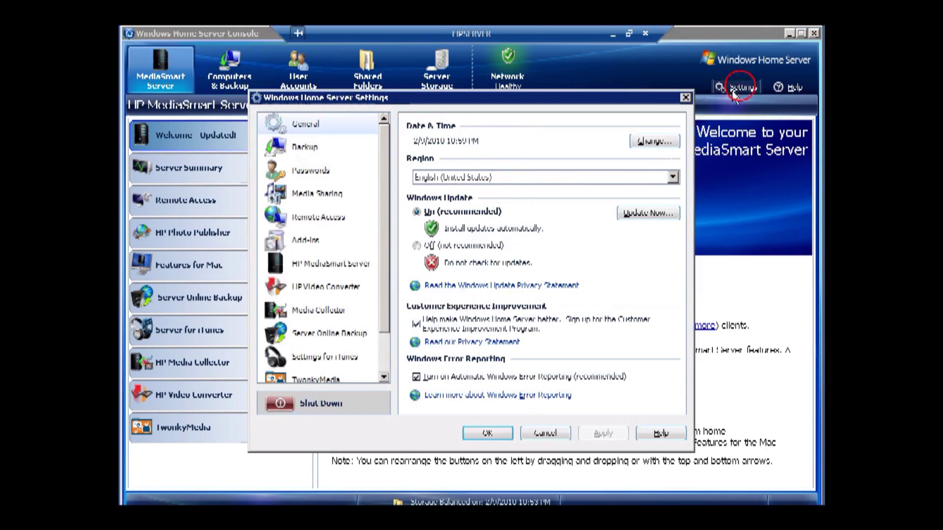
# Step: Keep Windows Update on and start checking for and installing updates now
pyautogui.click(451, 212)
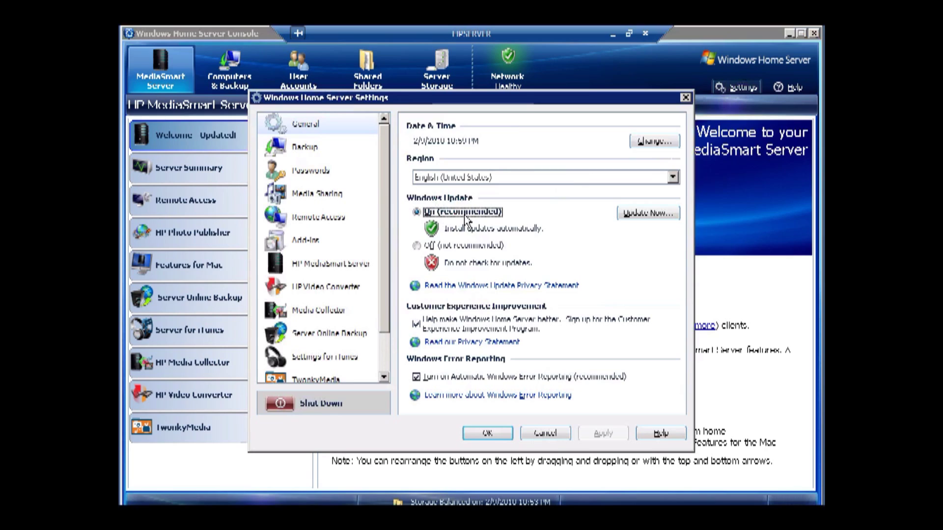
pyautogui.scroll(-1, 385, 376)
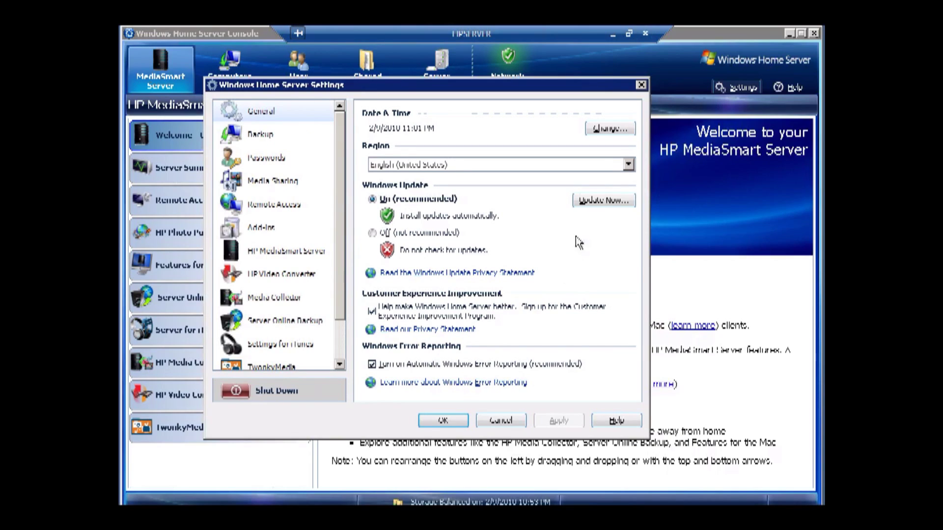
pyautogui.click(599, 205)
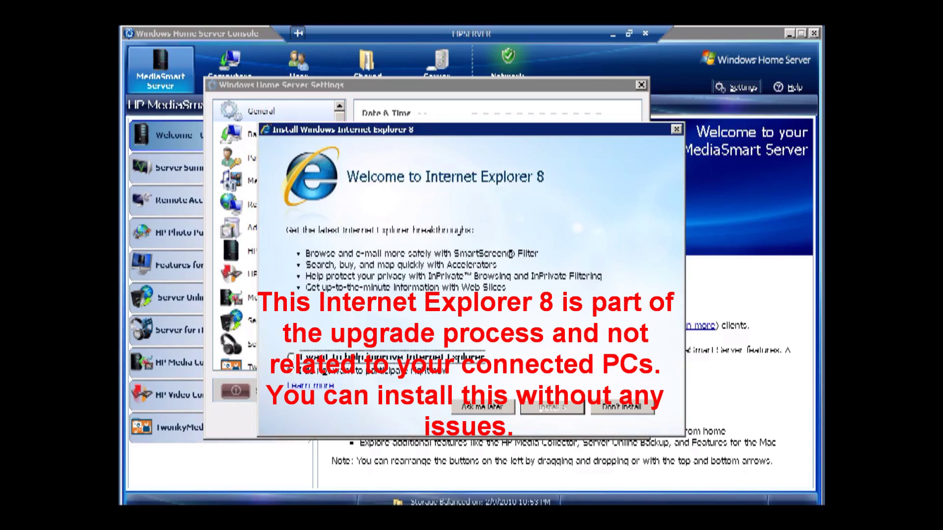
# Step: Decline Internet Explorer 8 with Don't Install so the other updates continue
pyautogui.click(608, 408)
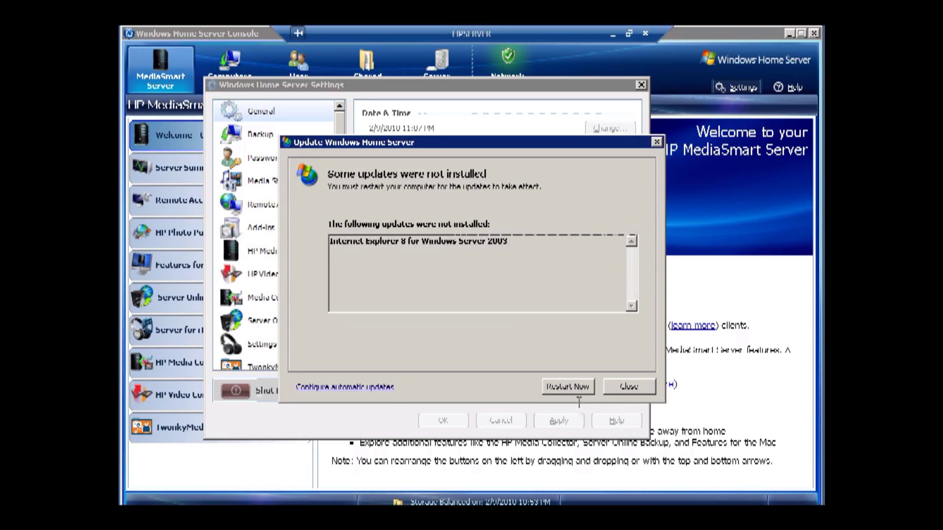
# Step: Restart the server now to finish applying the installed updates
pyautogui.click(568, 386)
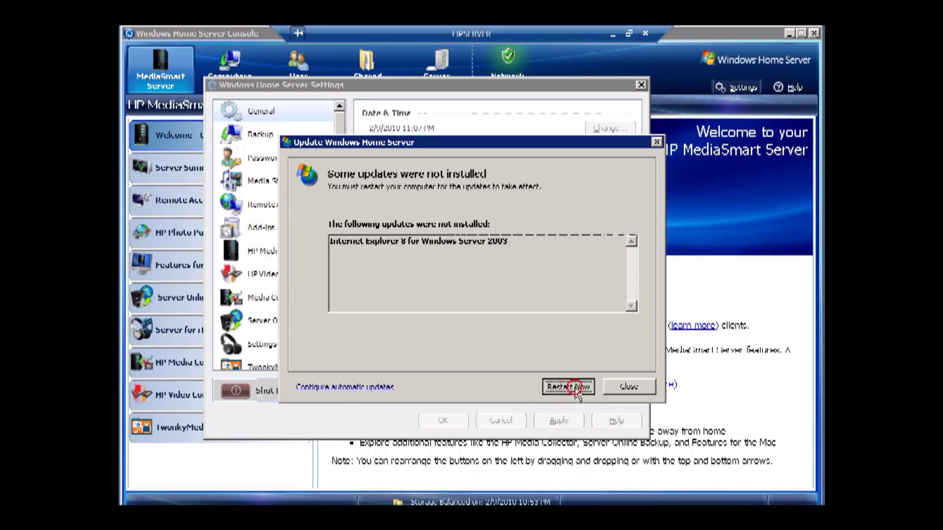